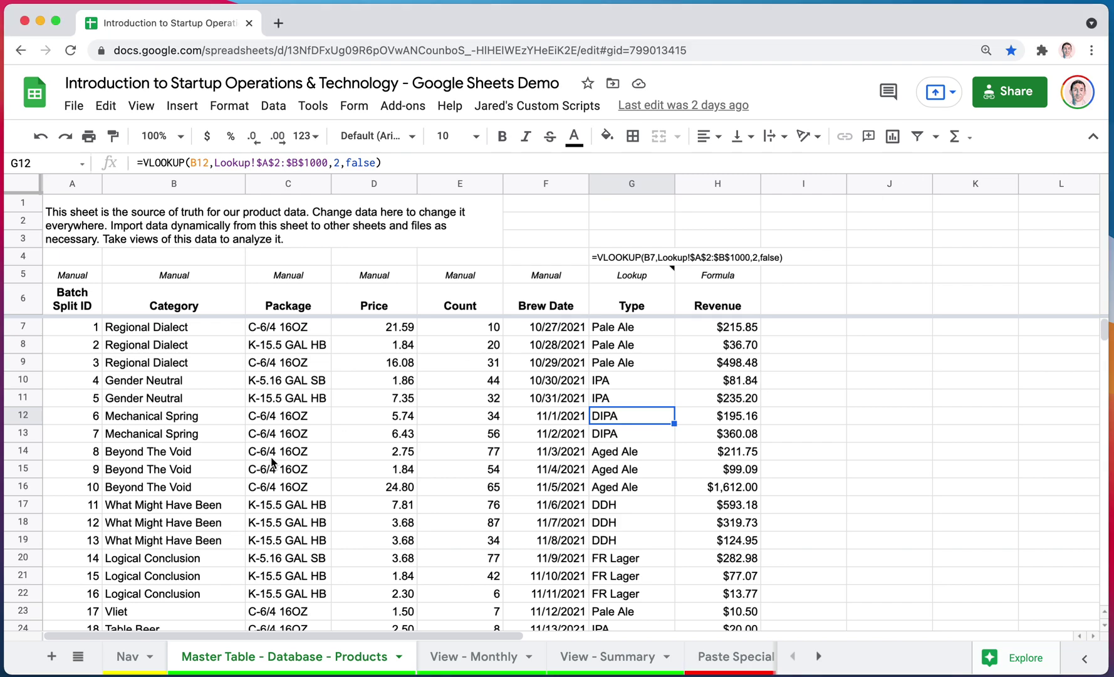
Review the spreadsheet's locale, time zone and calculation settings, then close without saving.
click(299, 439)
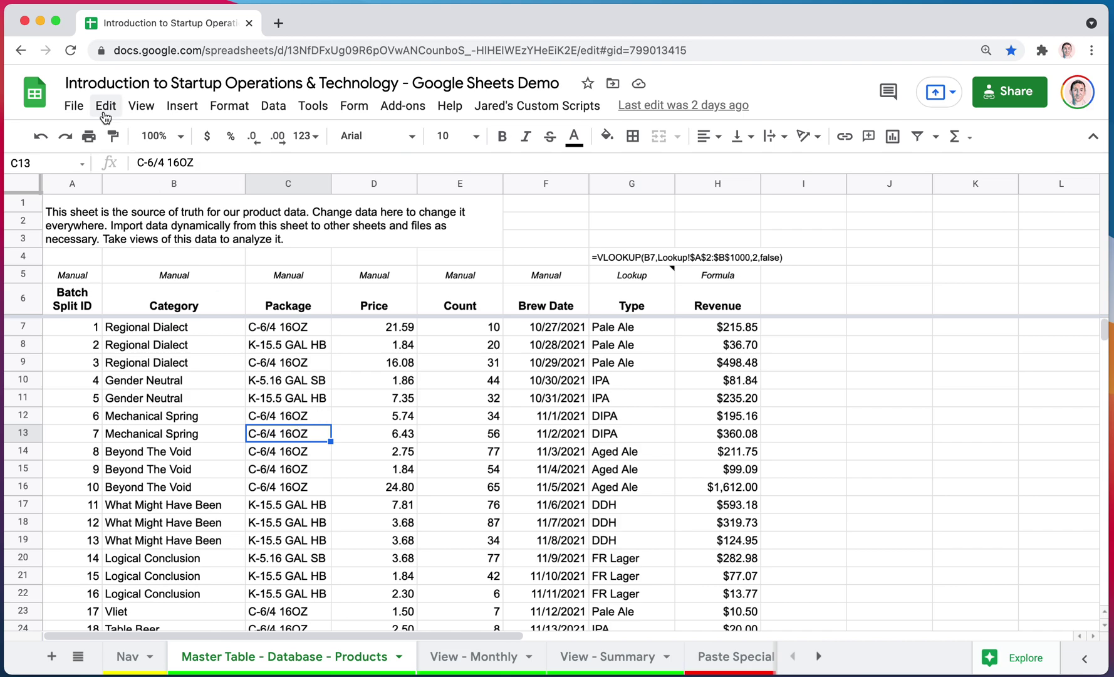
click(71, 108)
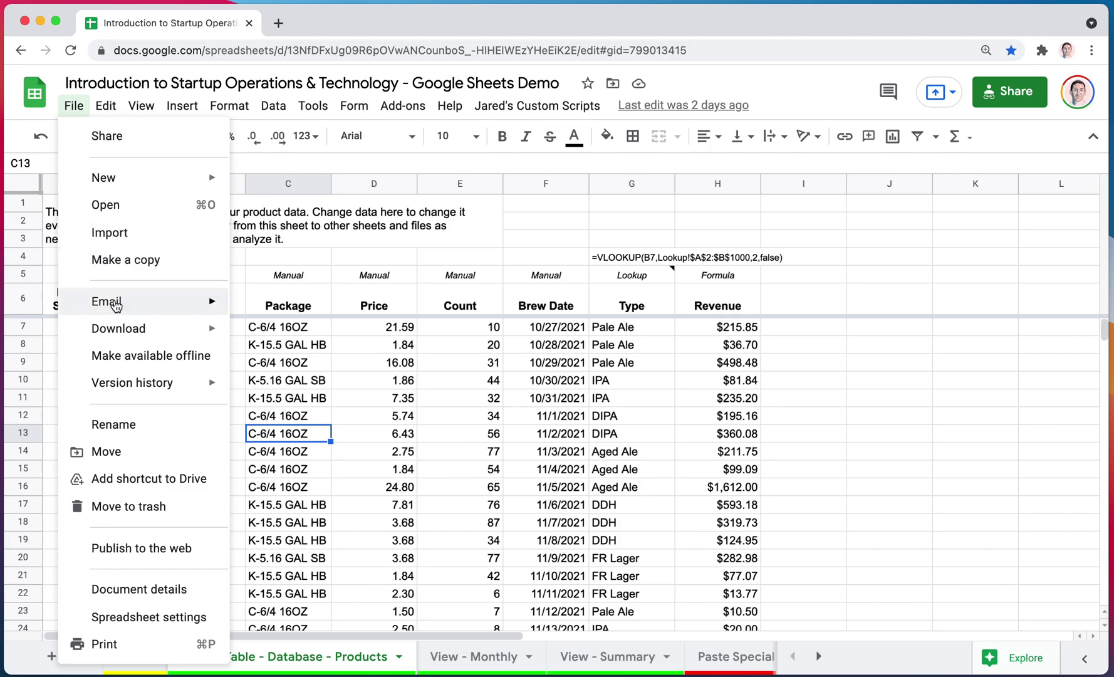
mouse_move(115, 305)
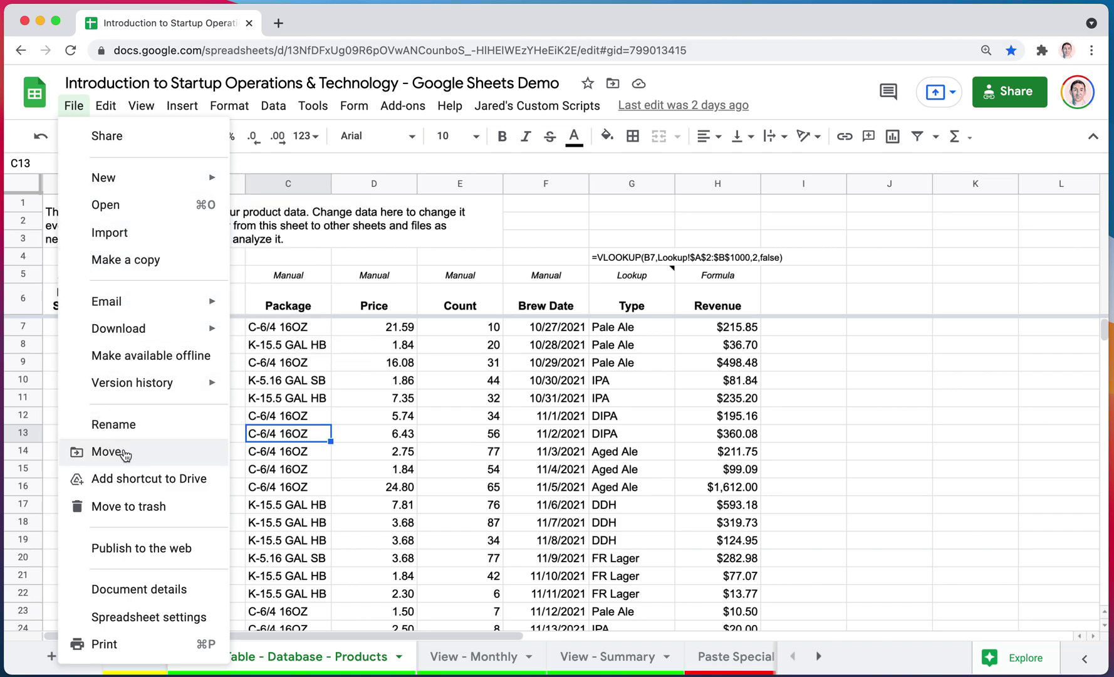
click(133, 617)
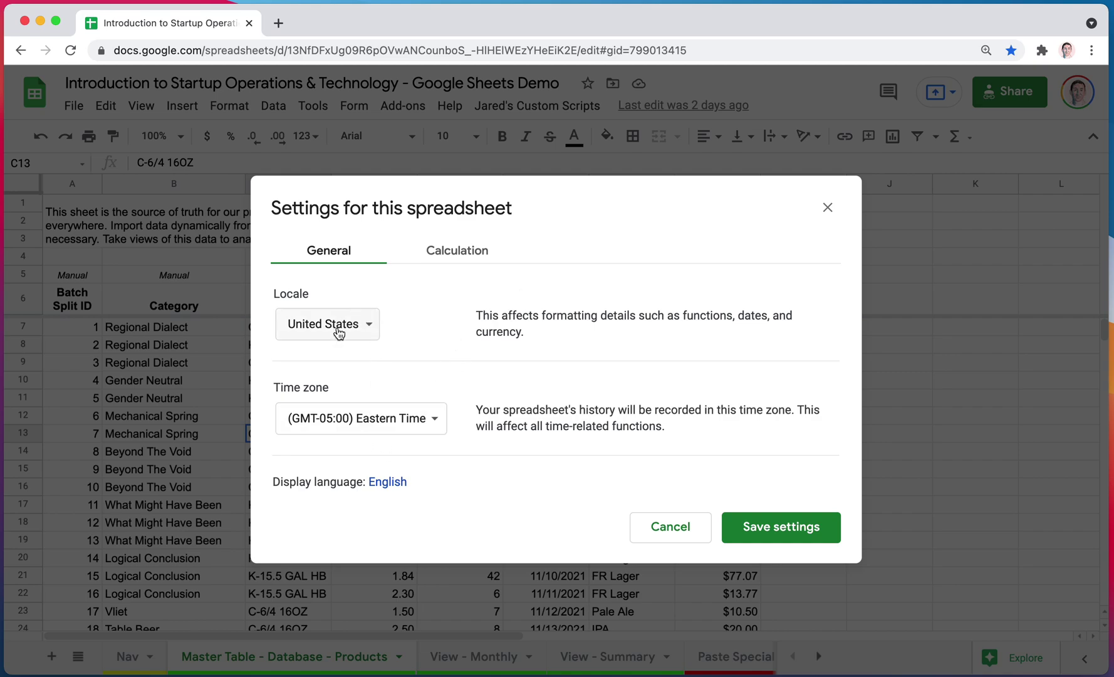
click(458, 250)
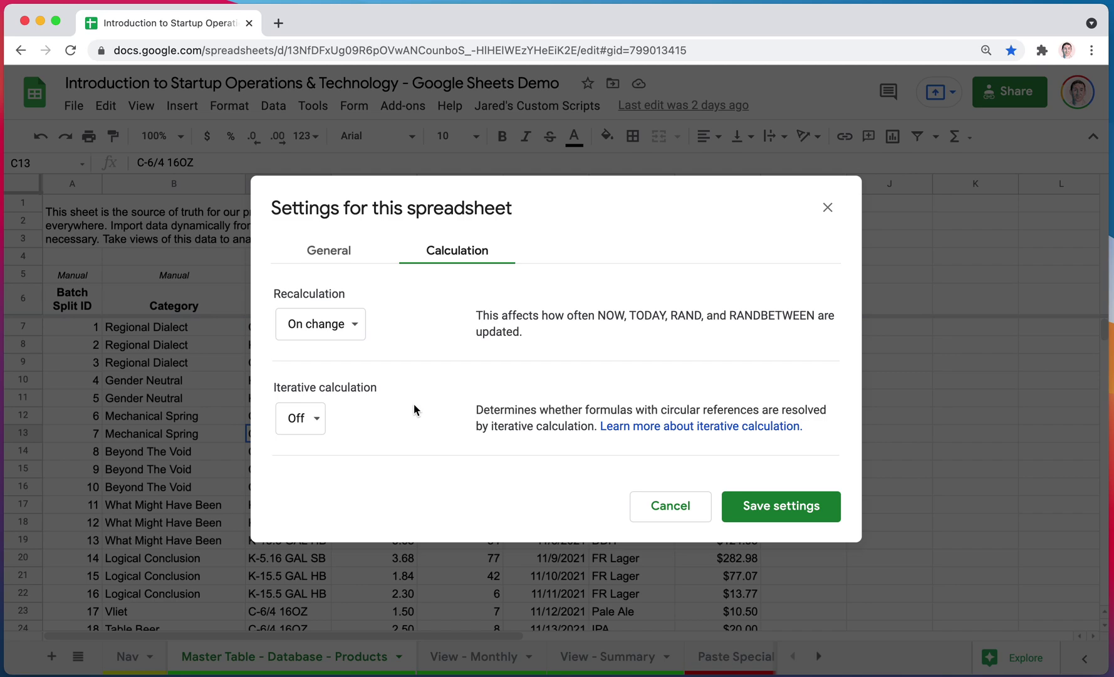
click(329, 254)
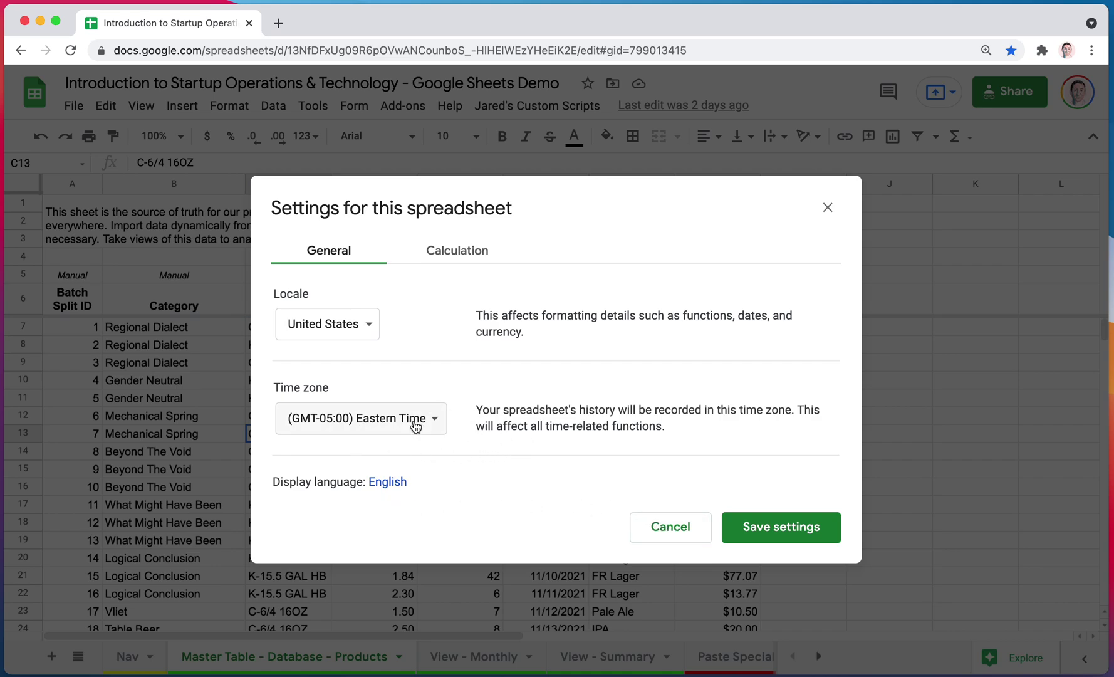
click(665, 525)
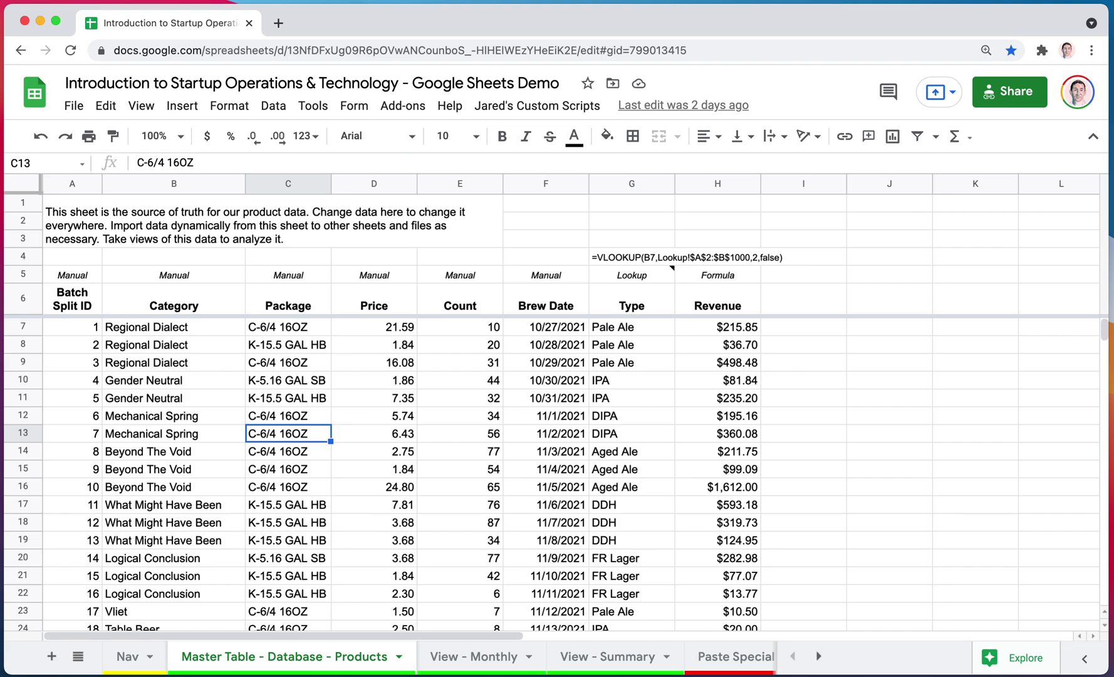
Open the Project properties of the 'Google Sheets Demo - Scripts' script project.
click(384, 364)
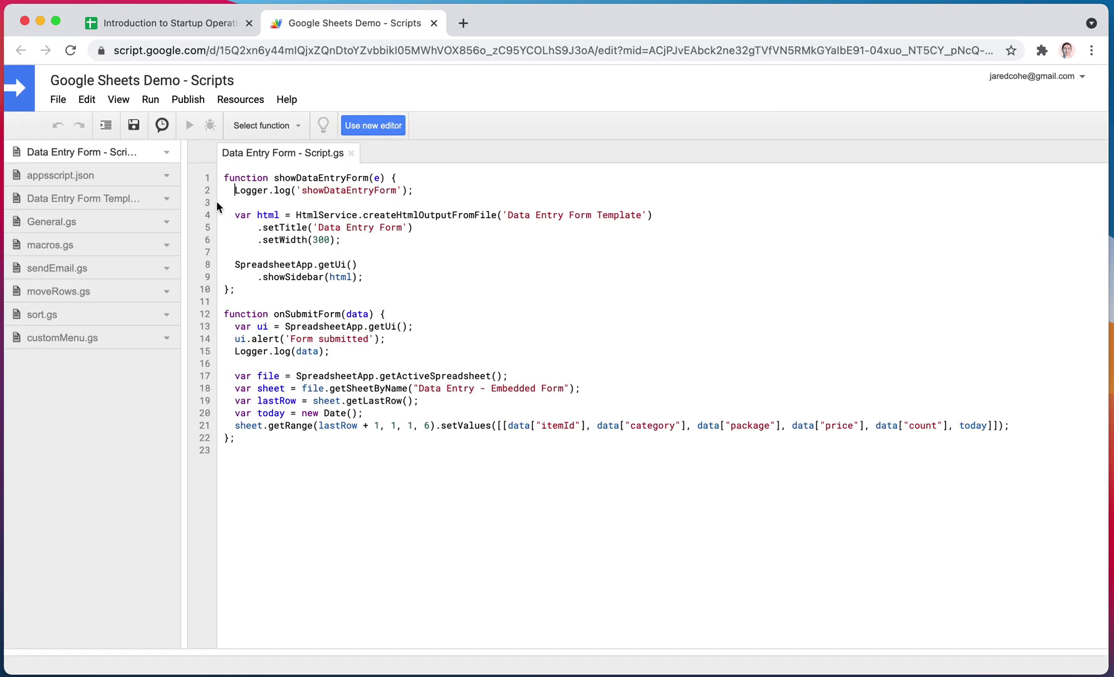
click(59, 100)
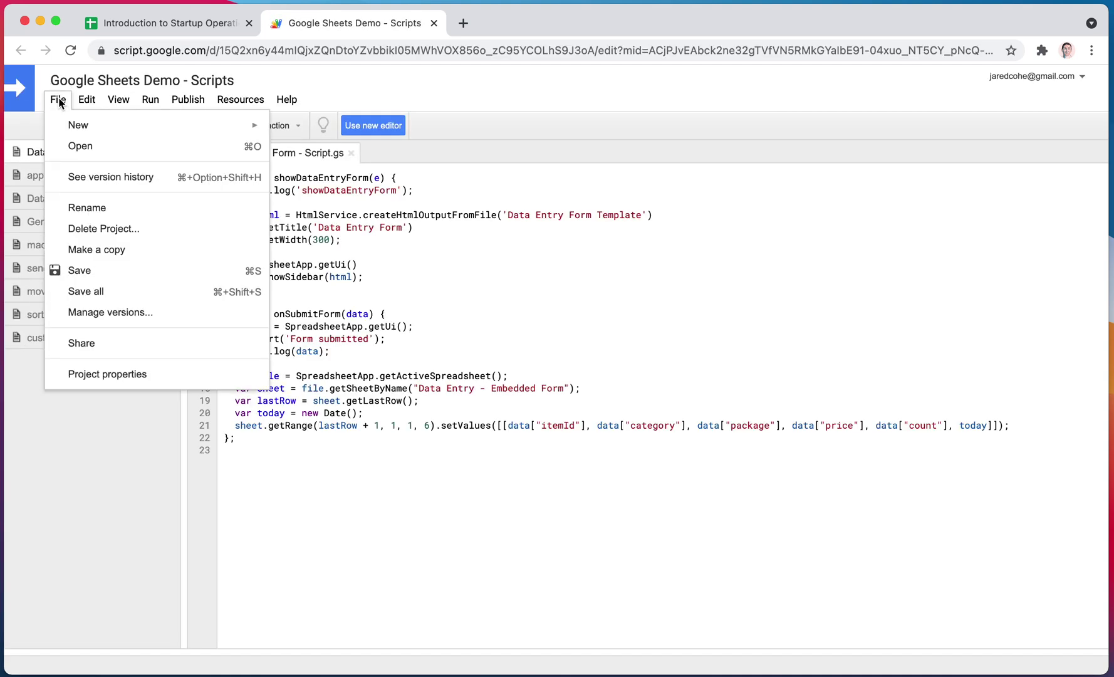
click(100, 373)
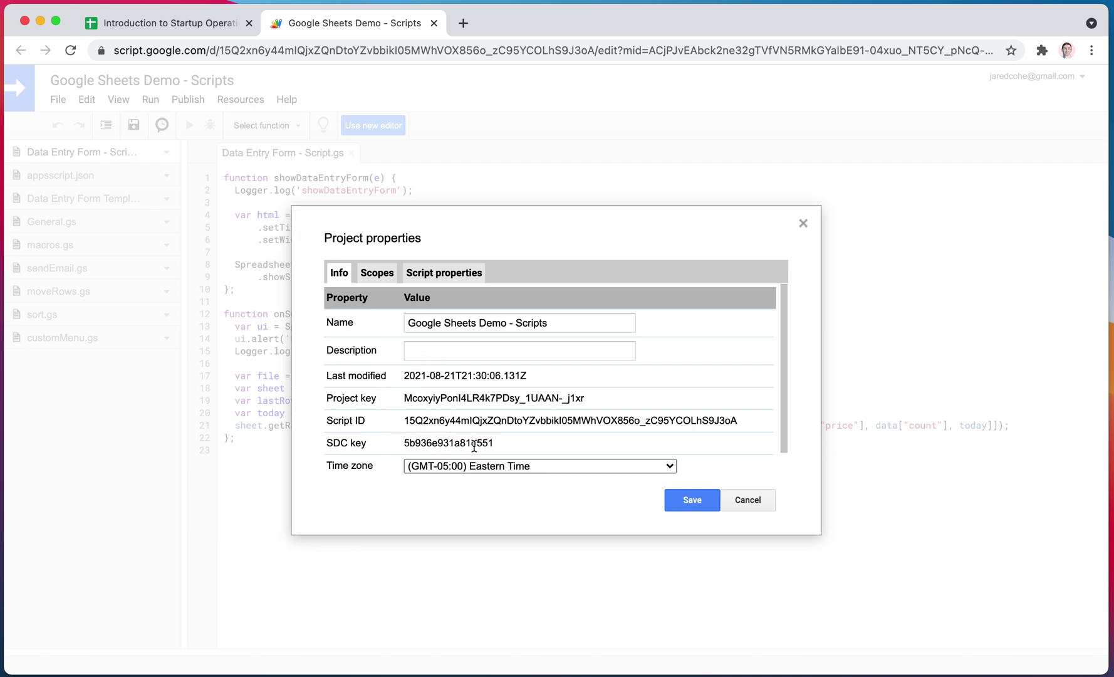
click(376, 276)
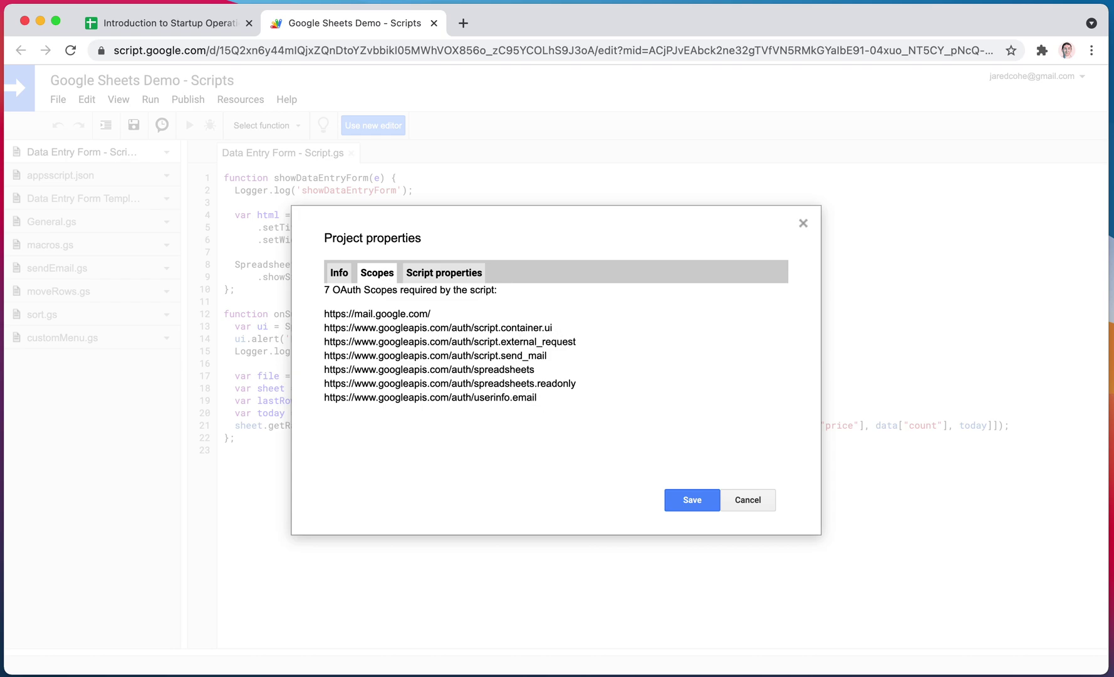
drag(547, 356, 454, 357)
click(465, 358)
mouse_move(577, 342)
mouse_down()
mouse_move(448, 339)
mouse_move(578, 350)
mouse_up()
click(455, 342)
click(578, 354)
drag(577, 348, 555, 369)
click(429, 348)
click(555, 370)
View the Script properties table, then cancel back to the Data Entry Form Script.gs code.
click(453, 280)
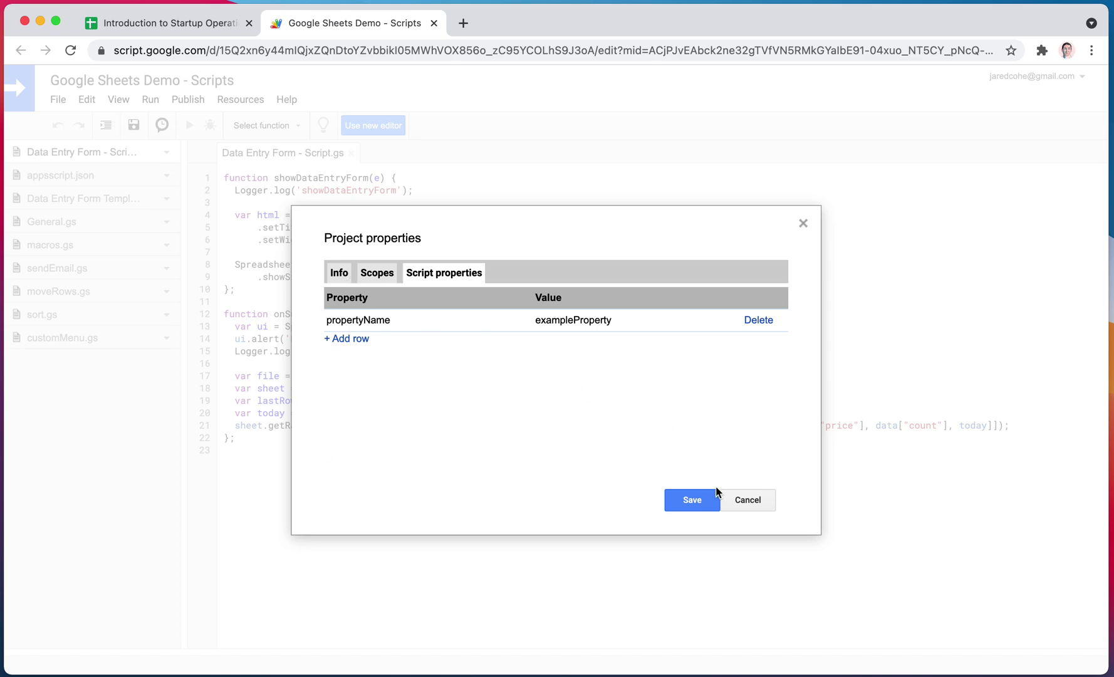
click(738, 505)
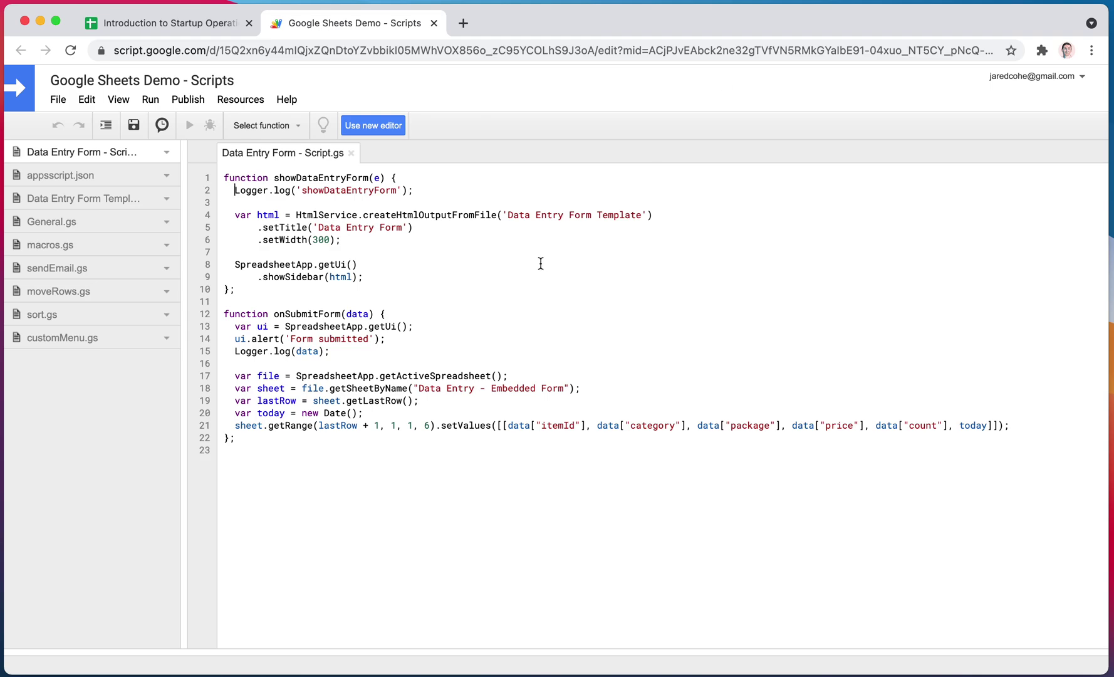
Show the appsscript.json manifest in the file list and open it.
click(401, 239)
click(118, 99)
click(261, 260)
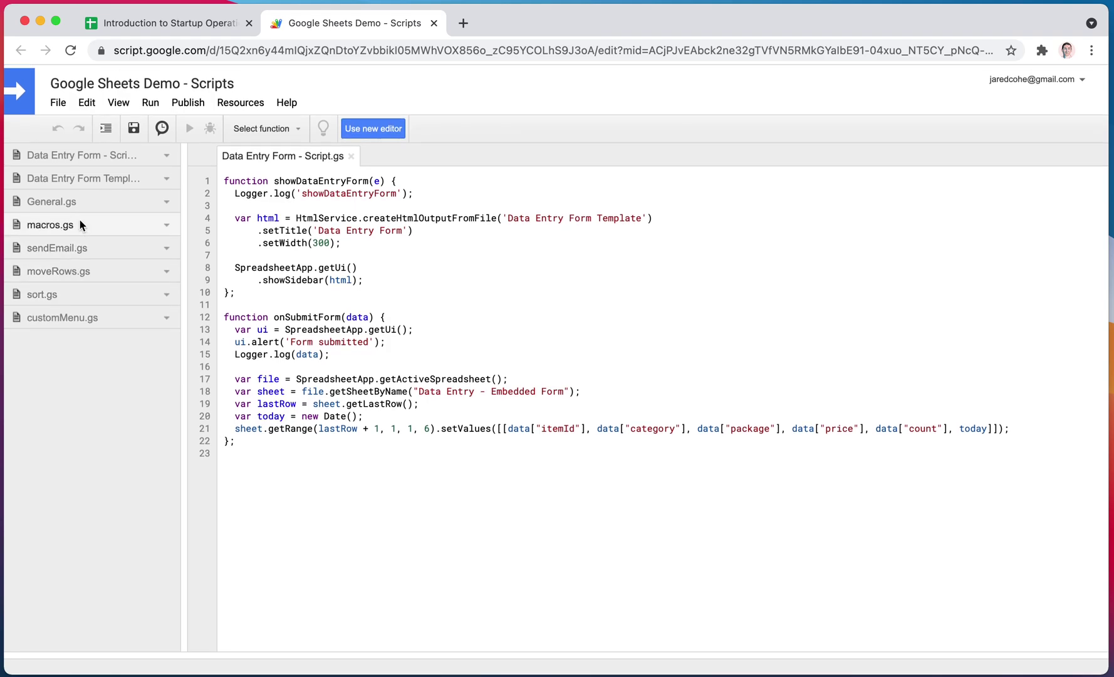
click(118, 99)
click(153, 259)
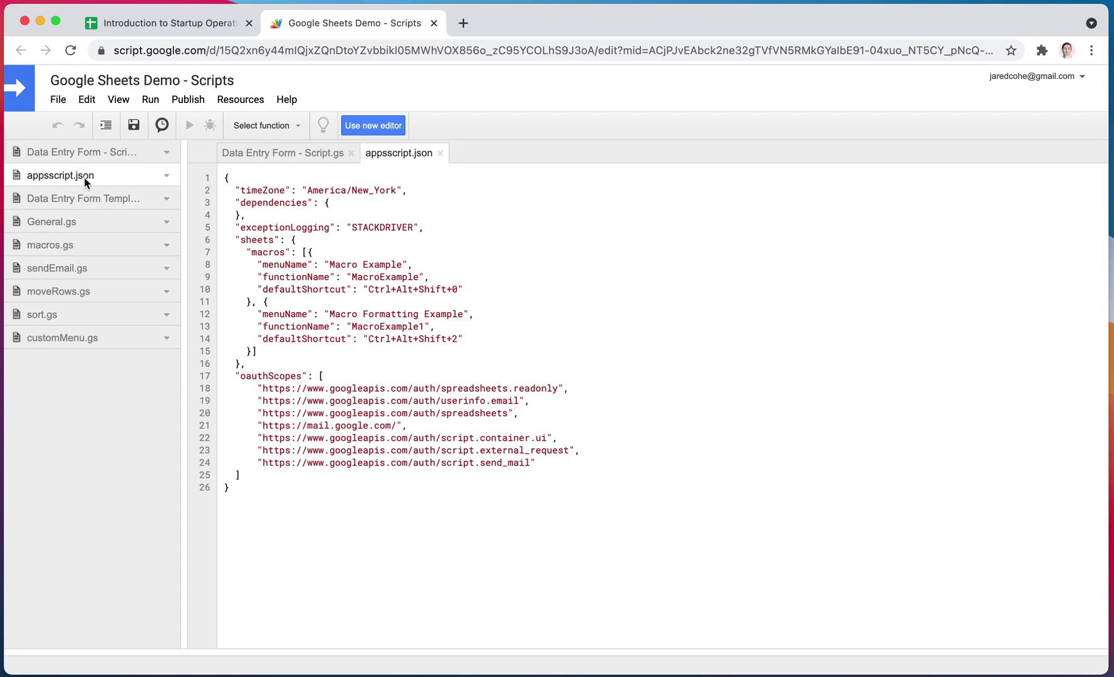
Inspect the manifest's macros and select the seven OAuth scope URLs on lines 18–24.
click(349, 252)
click(118, 99)
click(455, 278)
drag(333, 390, 391, 462)
click(58, 99)
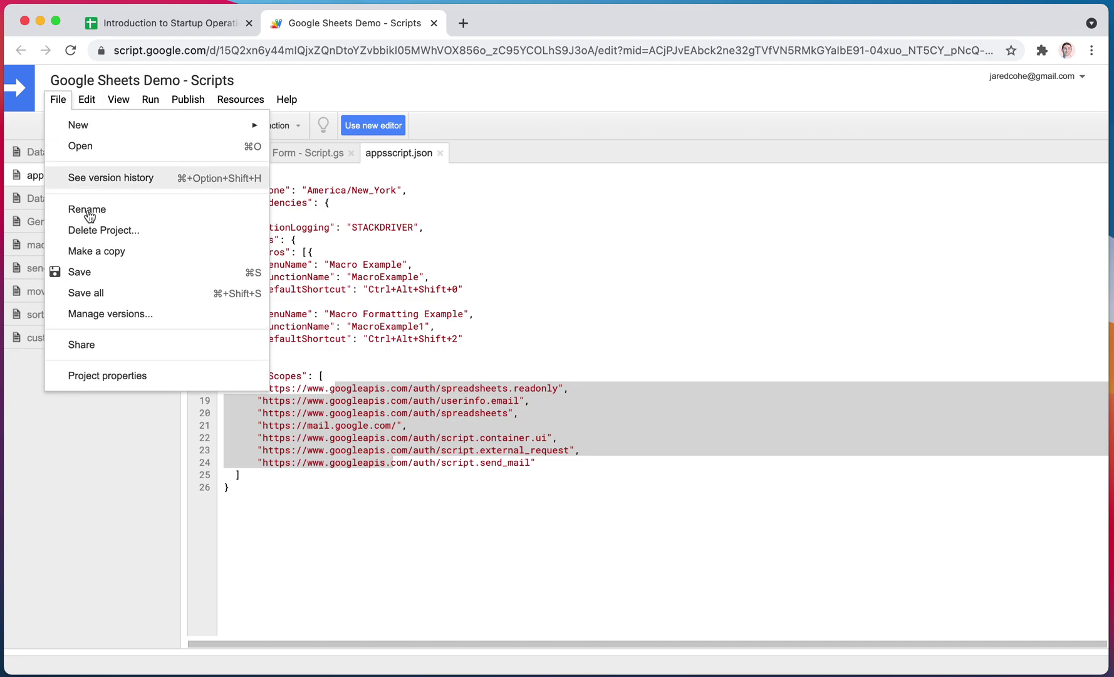
click(108, 372)
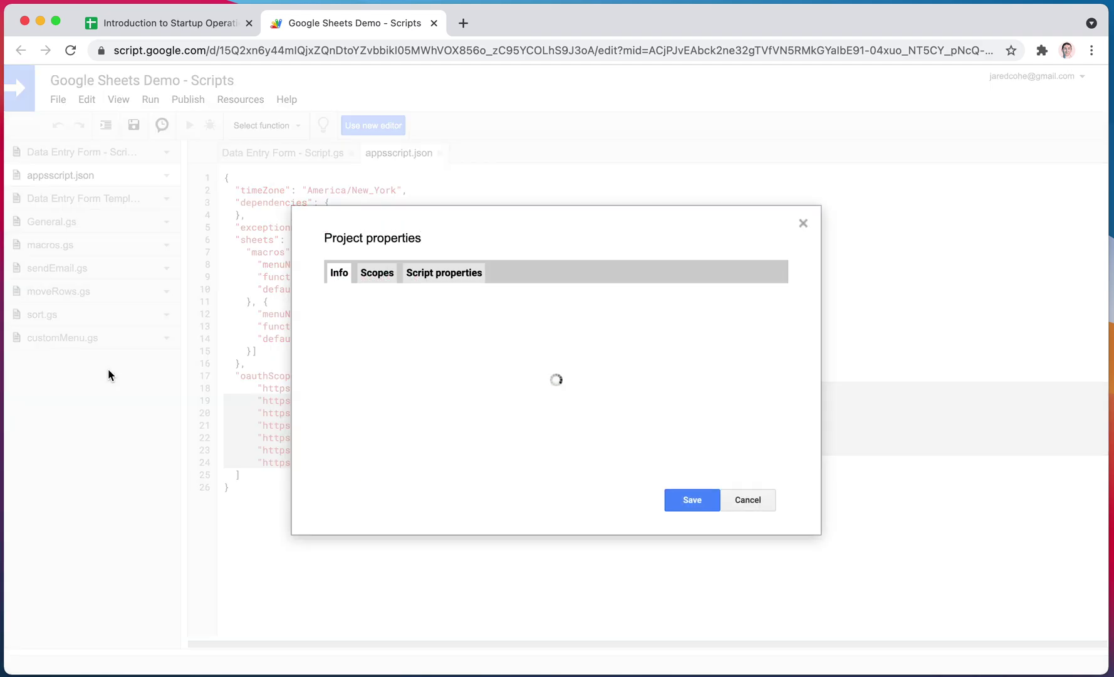
click(394, 277)
click(748, 506)
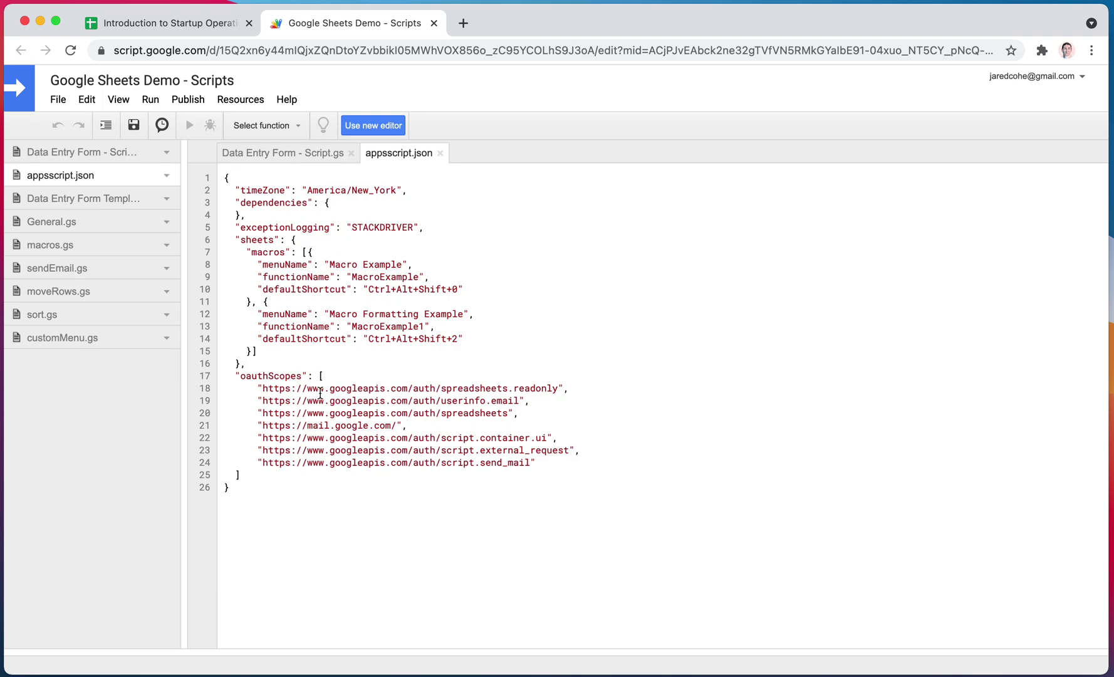
drag(269, 376, 402, 458)
click(402, 458)
drag(419, 338, 276, 240)
click(276, 240)
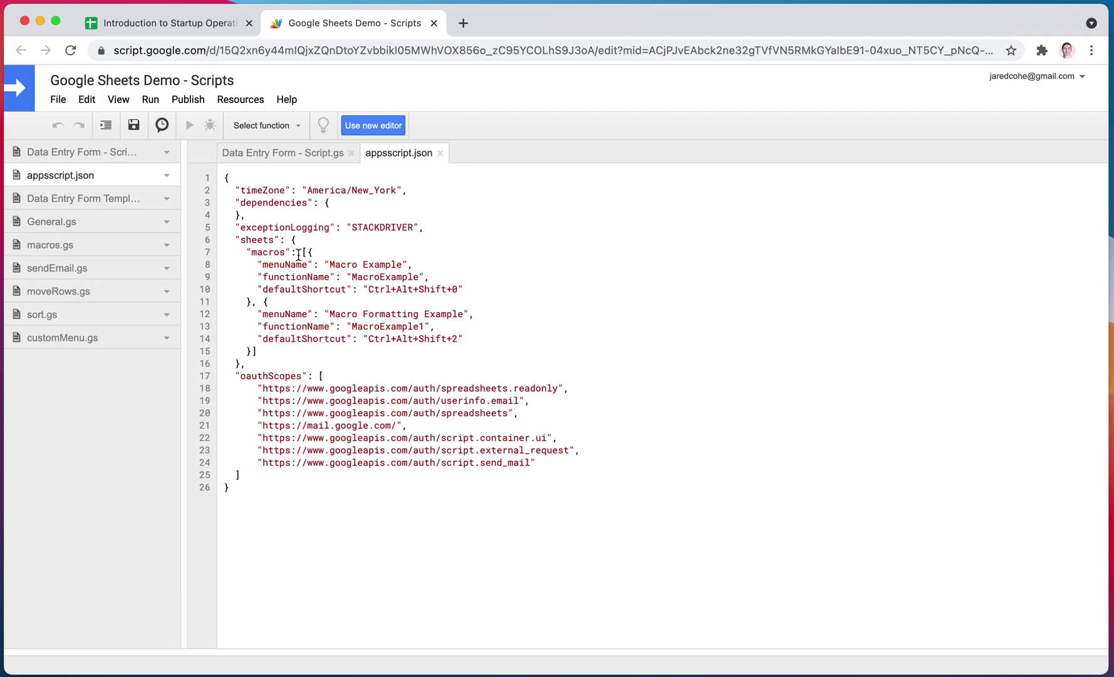